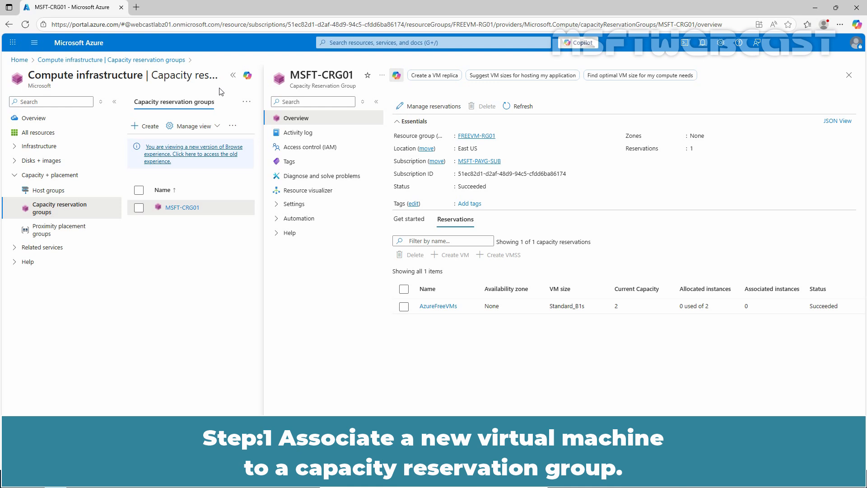
# Step: Return to the portal home, open Virtual machines and start creating a new virtual machine
pyautogui.click(89, 49)
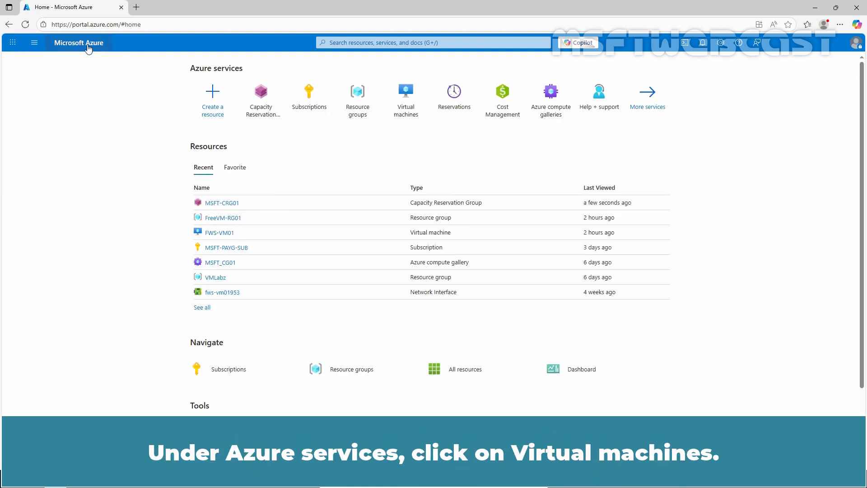
pyautogui.click(404, 101)
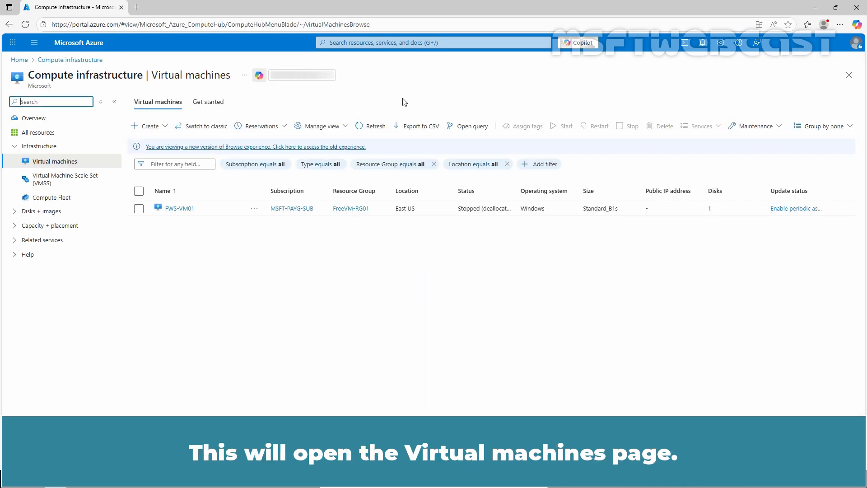
pyautogui.click(159, 126)
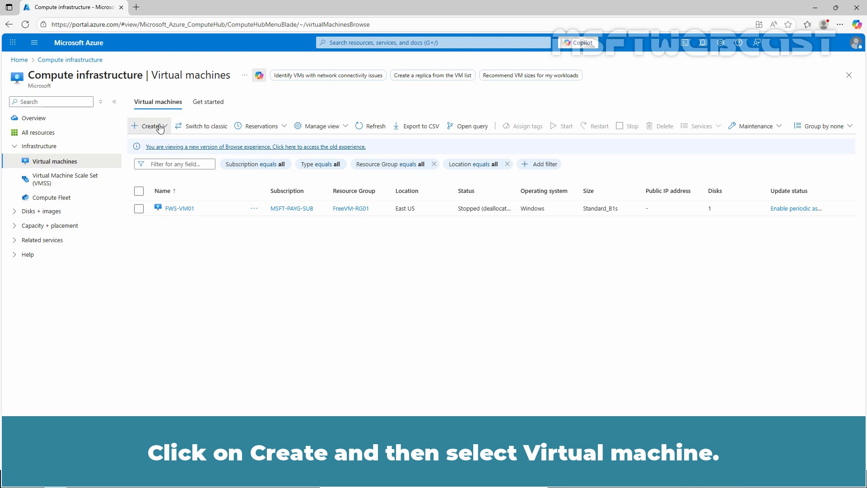
pyautogui.click(193, 170)
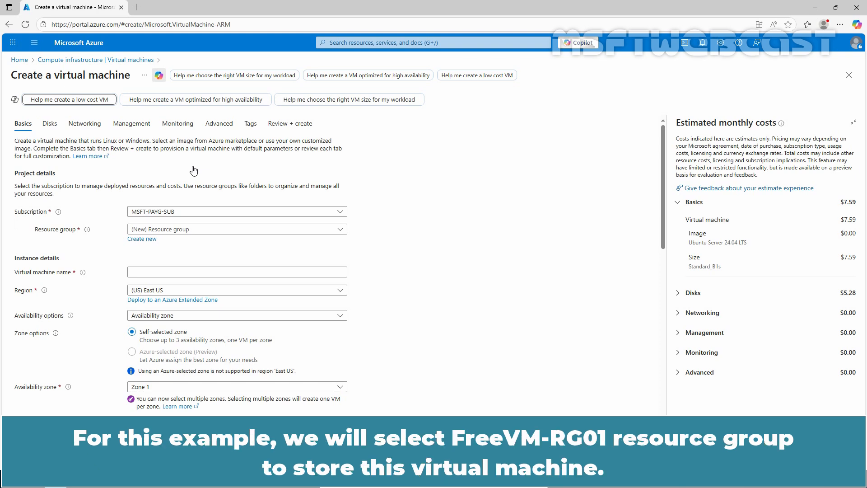
# Step: Choose the FreeVM-RG01 resource group and name the virtual machine FWS-VM02
pyautogui.click(205, 230)
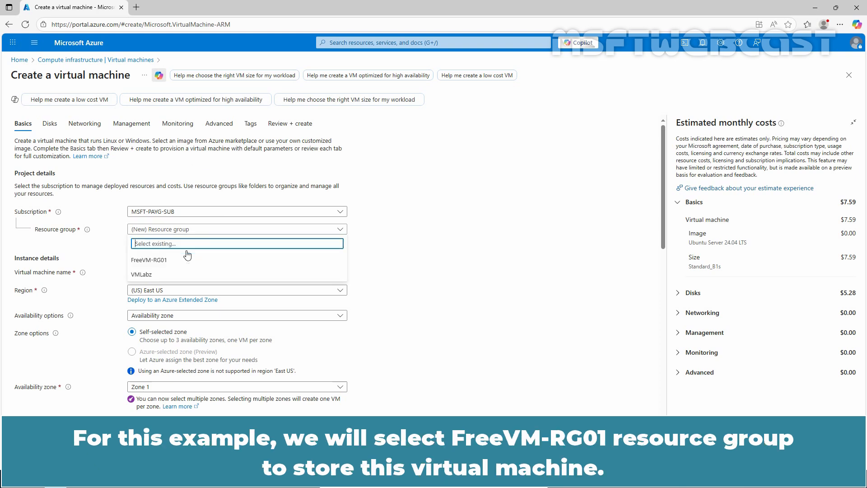
pyautogui.click(166, 261)
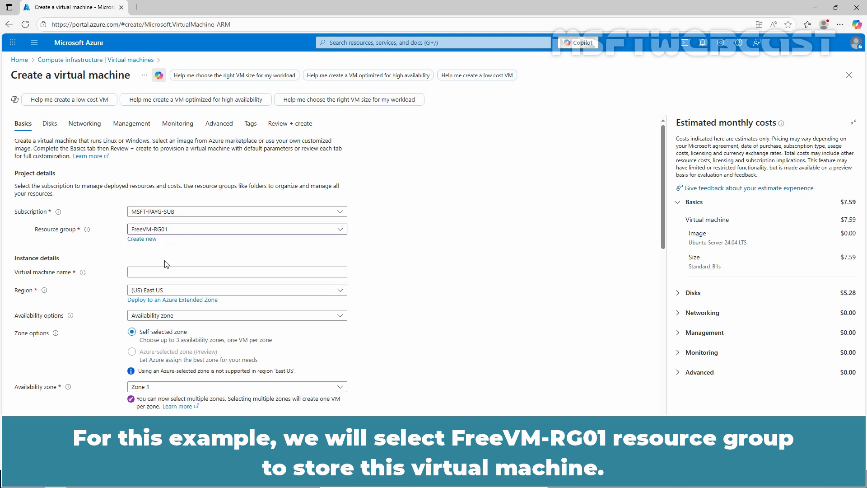
pyautogui.click(168, 273)
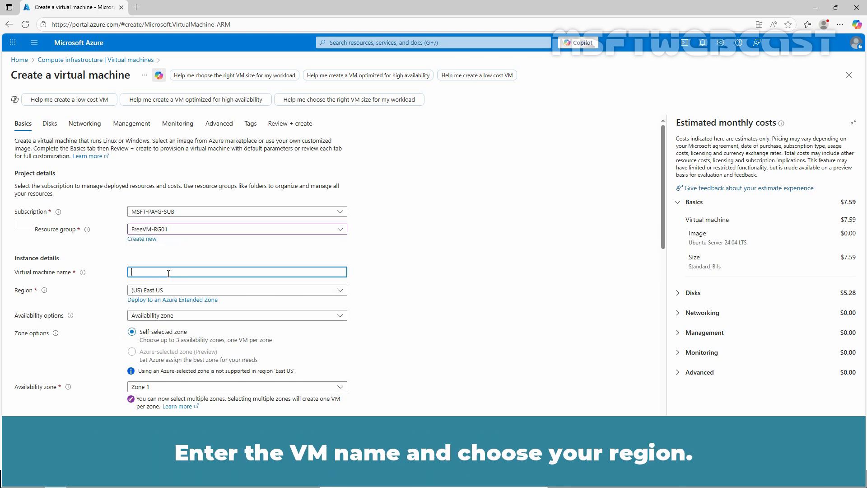
pyautogui.write('FWS-')
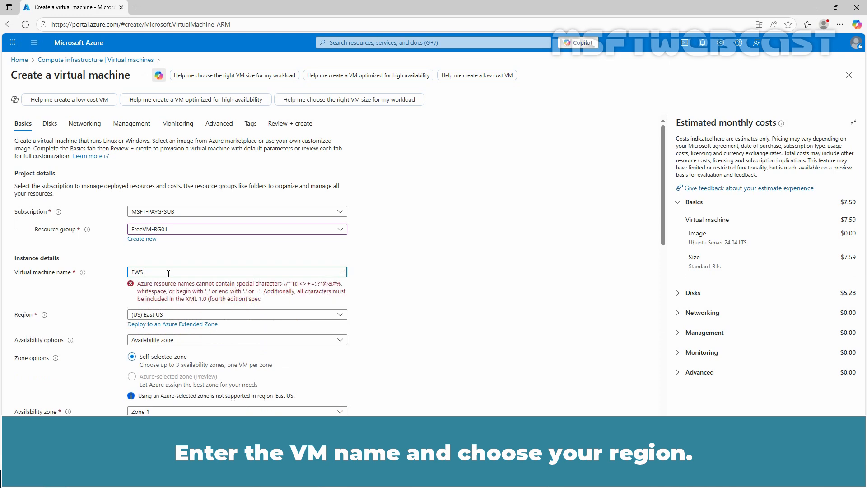
pyautogui.write('VM02')
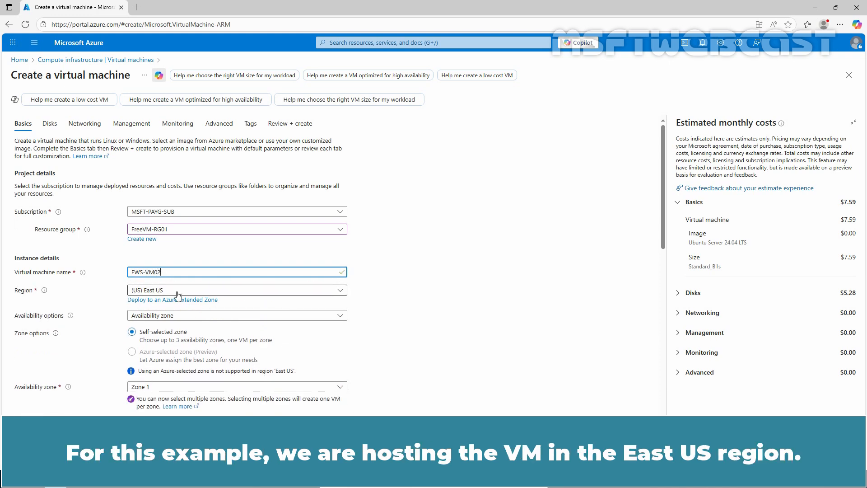
# Step: Set availability to No infrastructure redundancy required and pick the [smalldisk] Windows Server 2022 Datacenter: Azure Edition Core - x64 Gen2 image
pyautogui.click(182, 316)
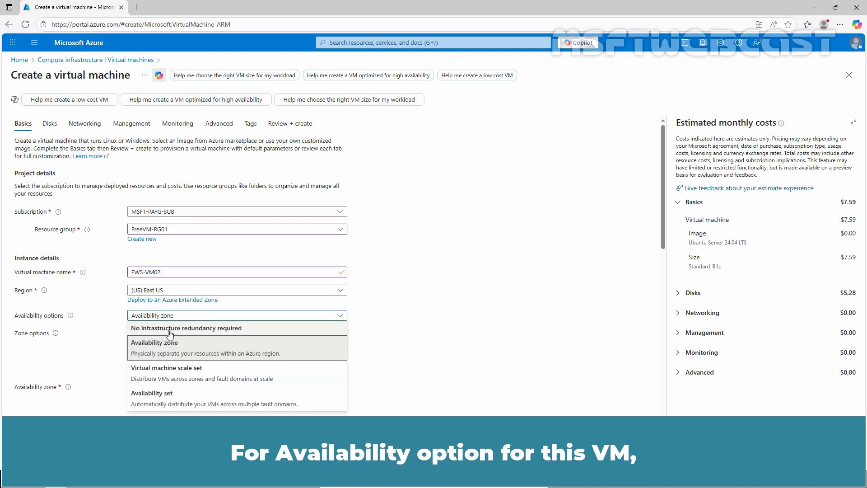
pyautogui.click(170, 330)
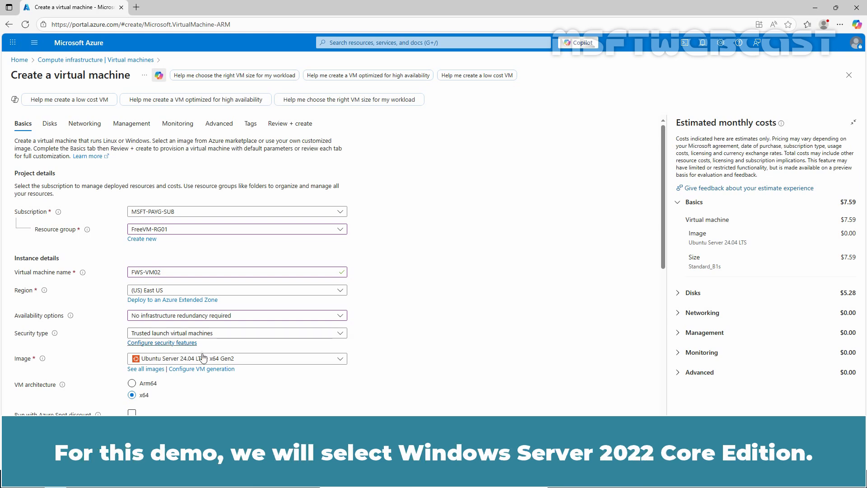
pyautogui.click(232, 361)
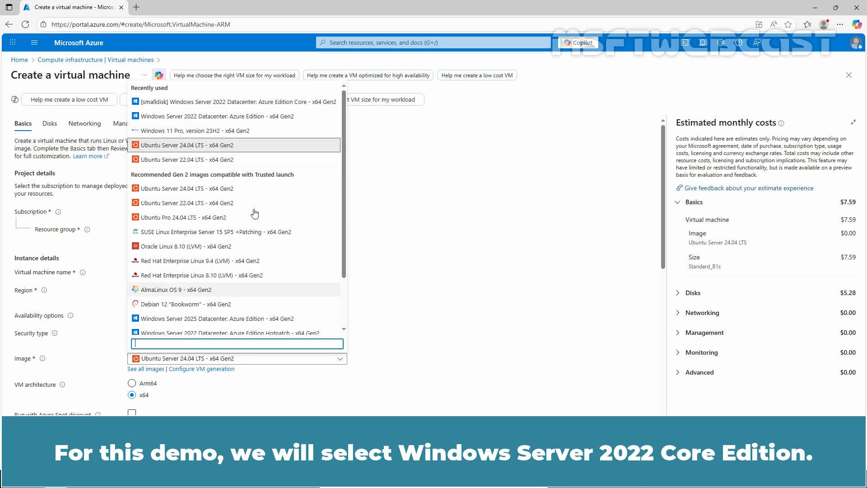
pyautogui.click(220, 103)
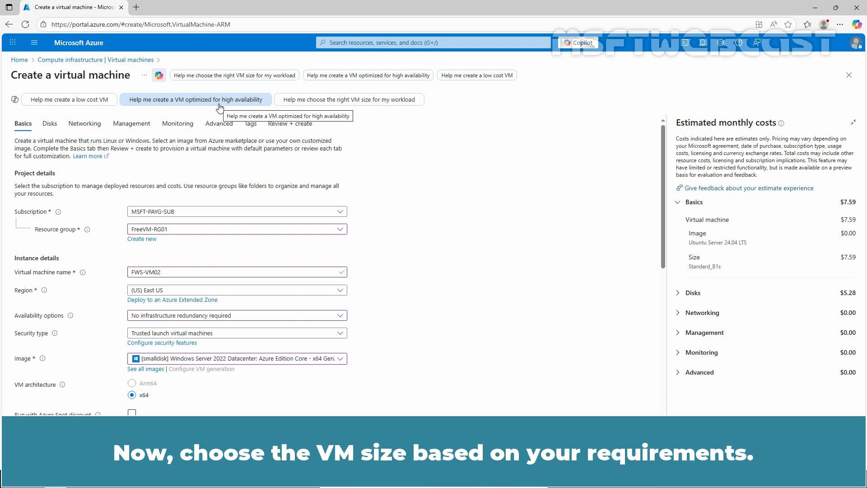
# Step: Select the Standard_B1s size and enter msftadmin as the administrator username
pyautogui.scroll(-5, 248, 218)
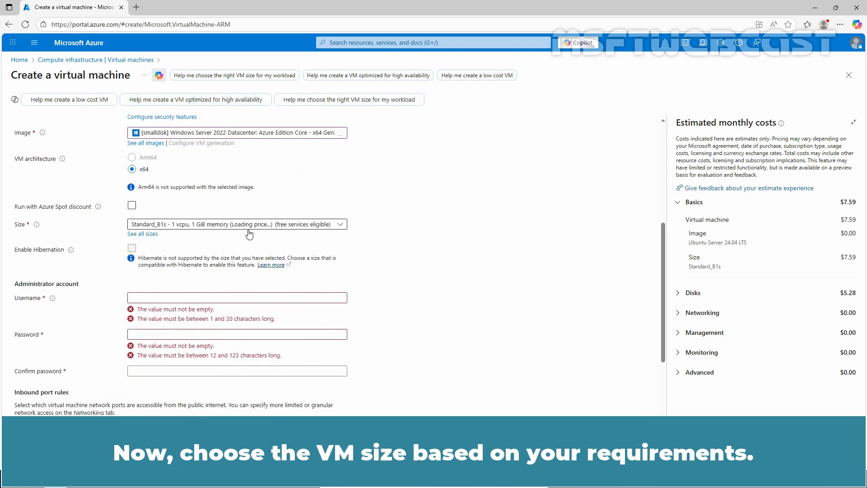
pyautogui.click(224, 224)
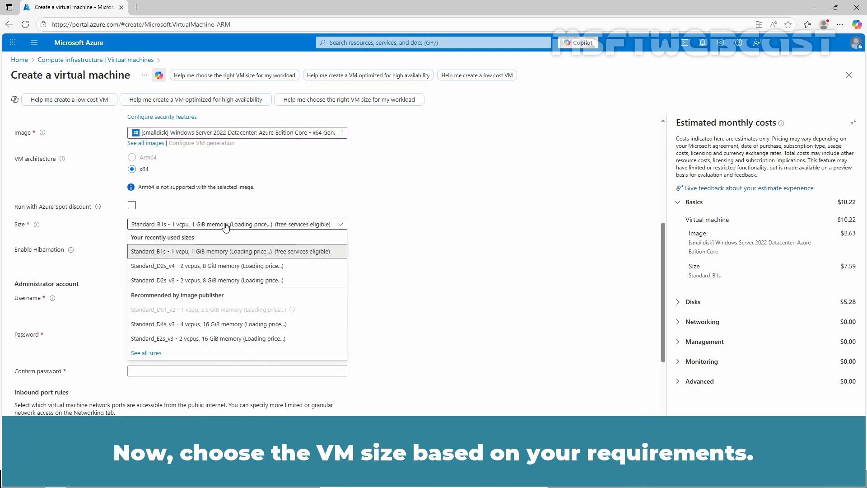
pyautogui.click(207, 251)
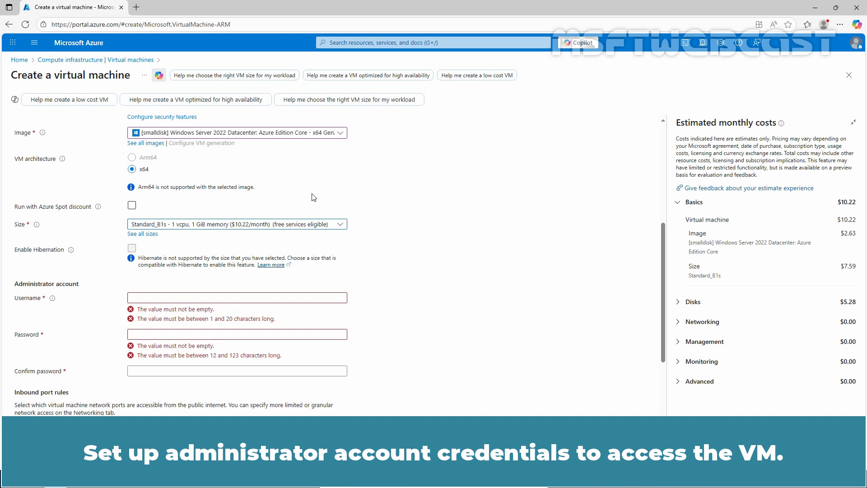
pyautogui.click(209, 298)
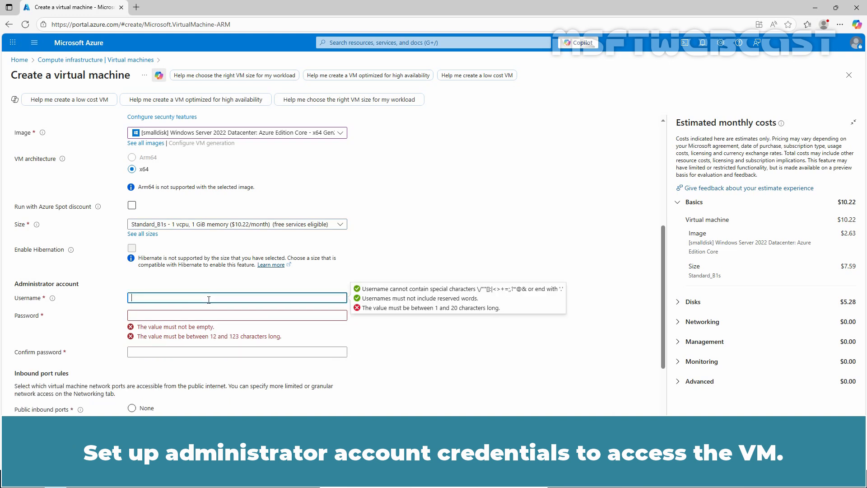
pyautogui.write('msftadmin')
pyautogui.press('Tab')
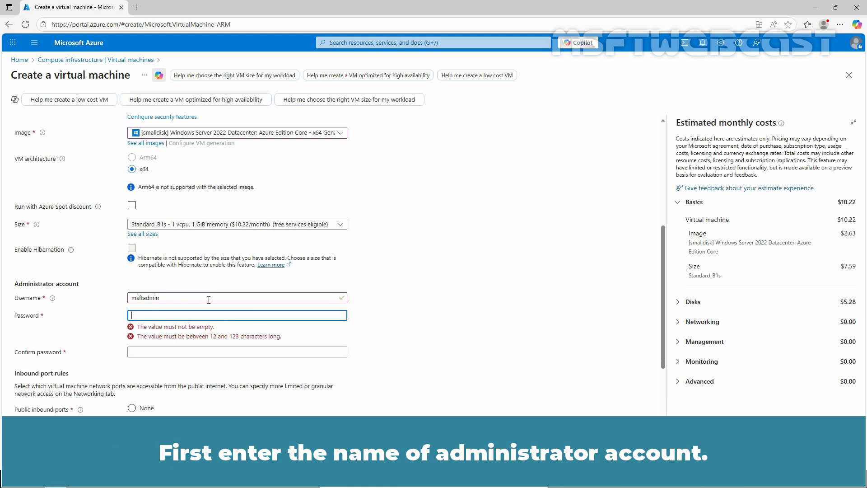
# Step: Enter the administrator password and confirm it
pyautogui.write('•••••••••')
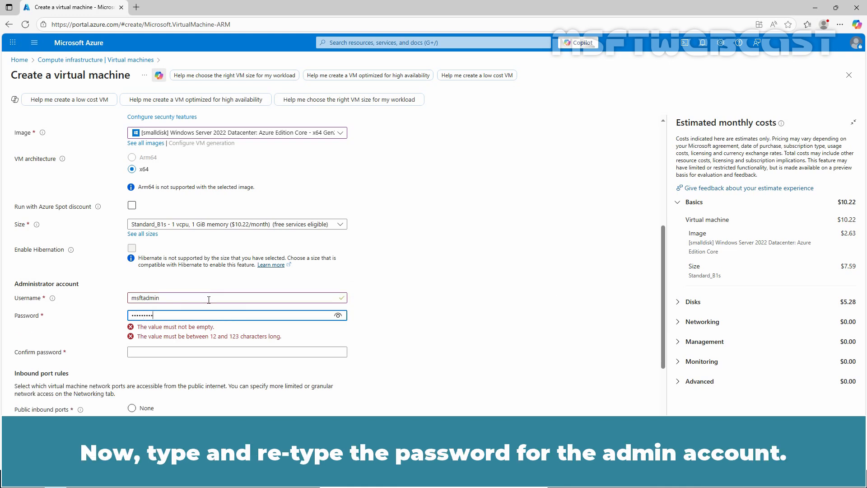
pyautogui.write('•••••••••')
pyautogui.press('Tab')
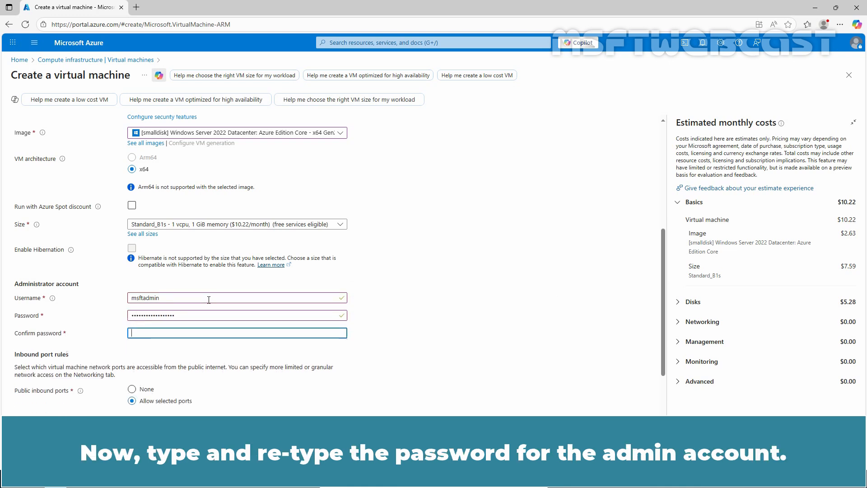
pyautogui.write('•••••••••')
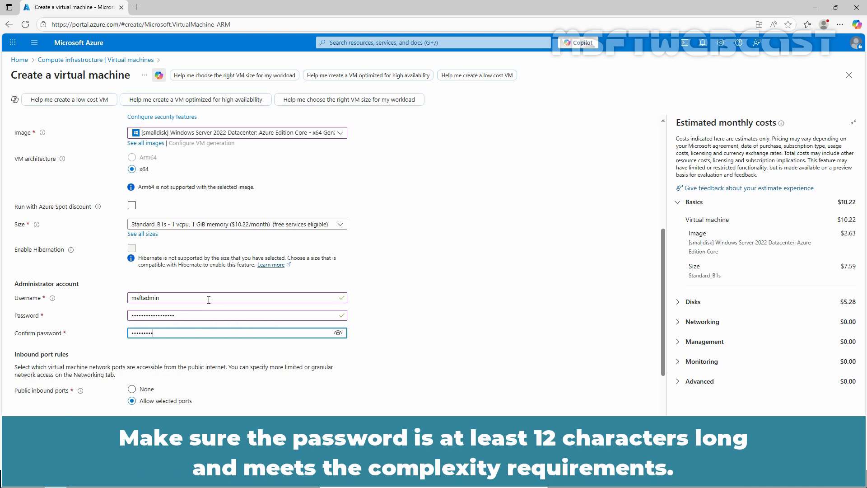
pyautogui.write('•••••••••')
# Step: On the Advanced settings, dismiss the deployment recommendations and set the capacity reservation group to MSFT-CRG01
pyautogui.scroll(5, 354, 215)
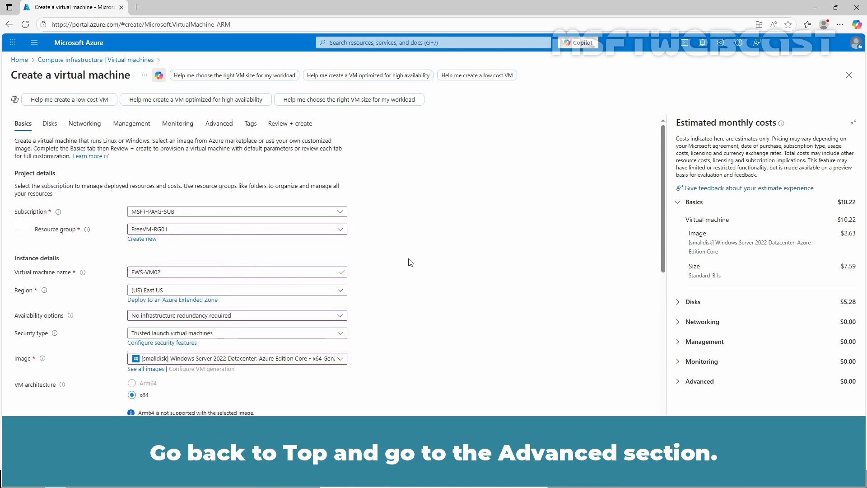
pyautogui.click(218, 124)
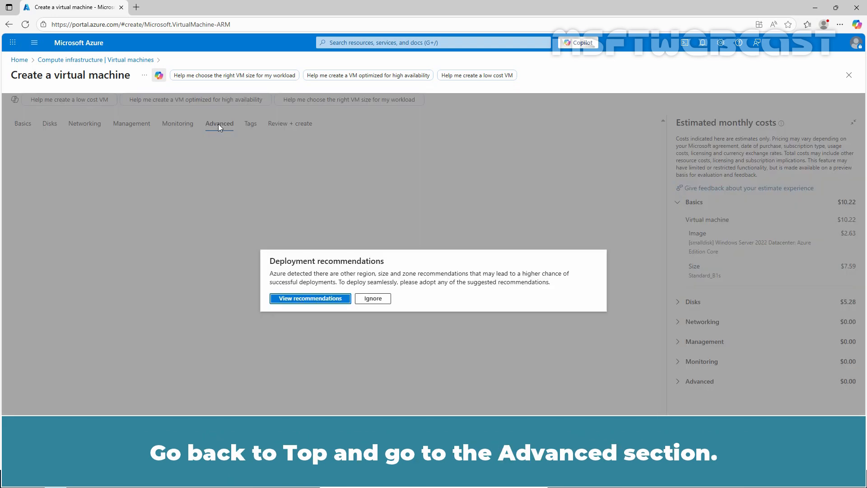
pyautogui.click(373, 299)
pyautogui.scroll(-6, 374, 301)
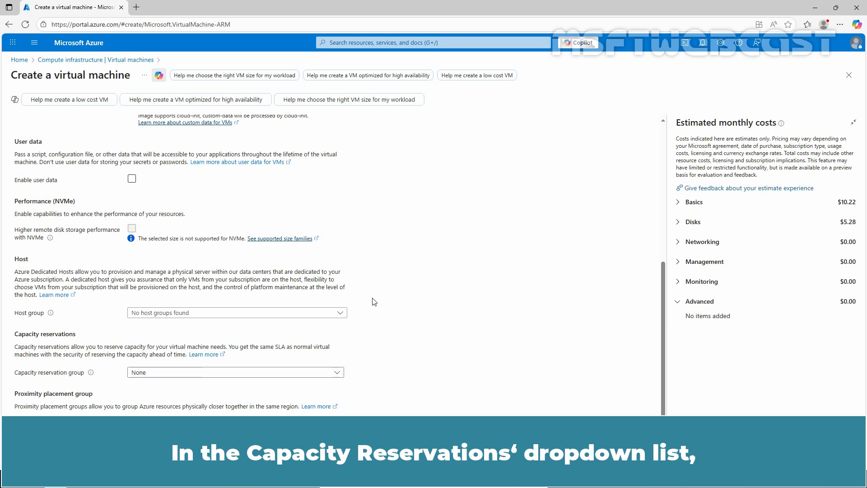
pyautogui.click(309, 377)
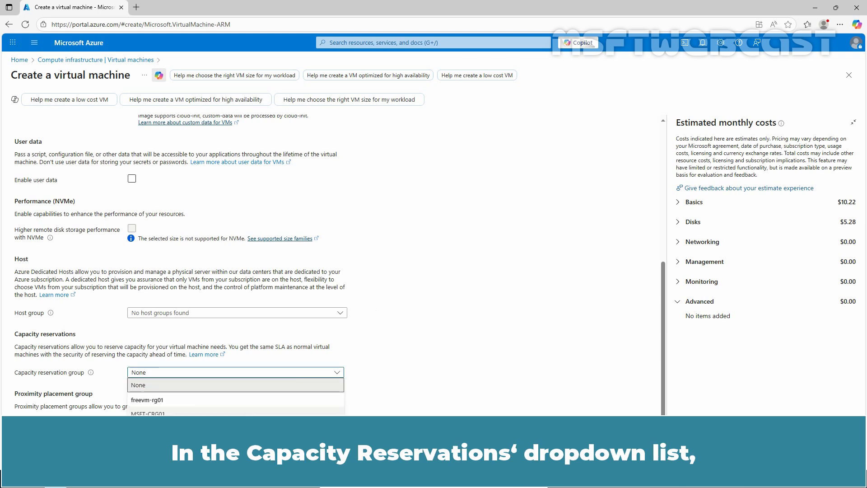
pyautogui.click(210, 416)
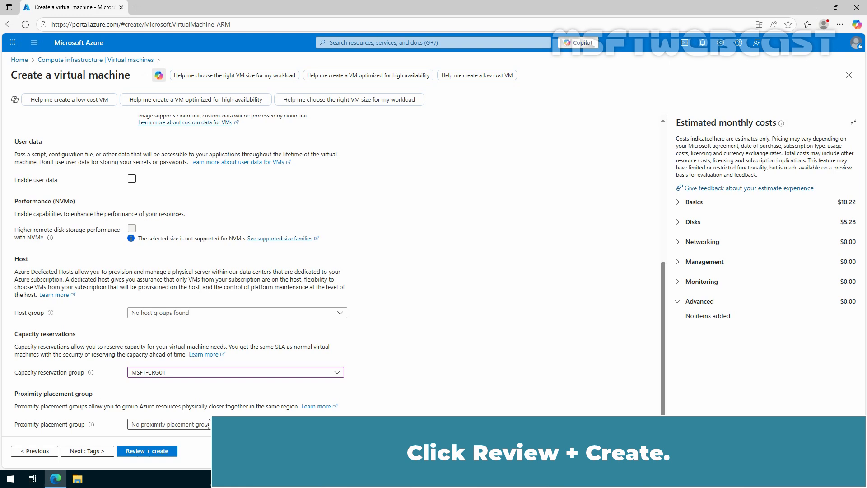
# Step: Review the configuration and create the virtual machine
pyautogui.click(159, 451)
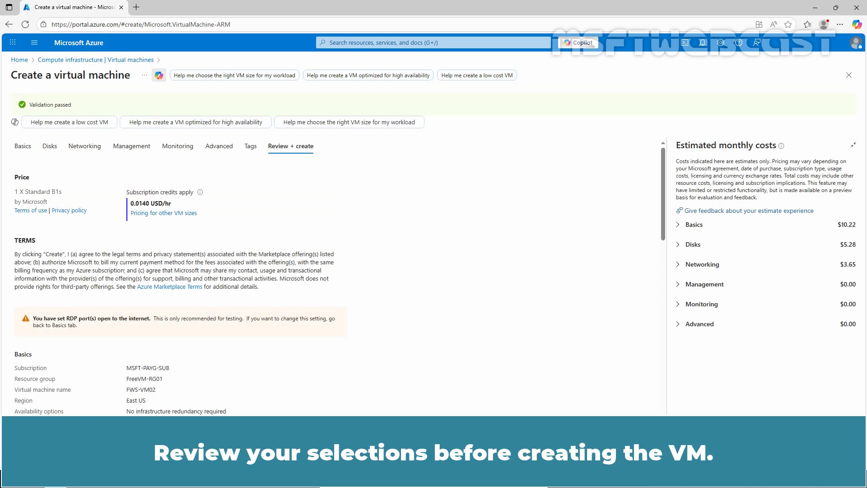
pyautogui.scroll(-15, 246, 361)
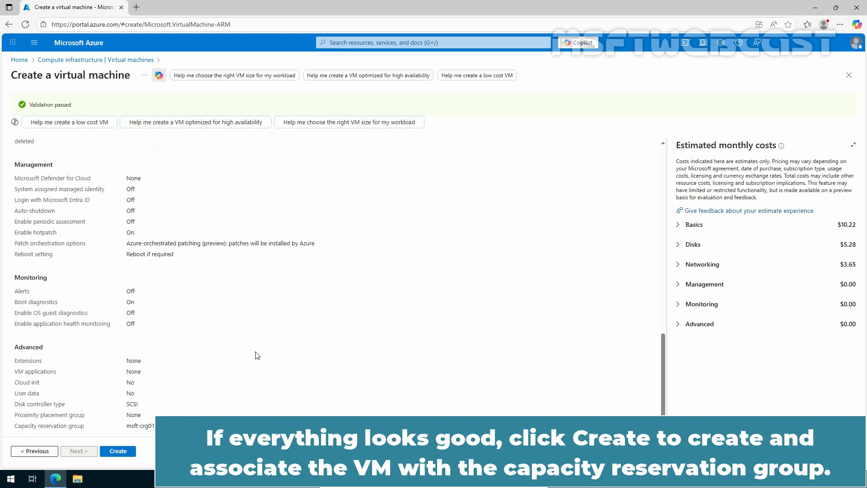
pyautogui.click(116, 452)
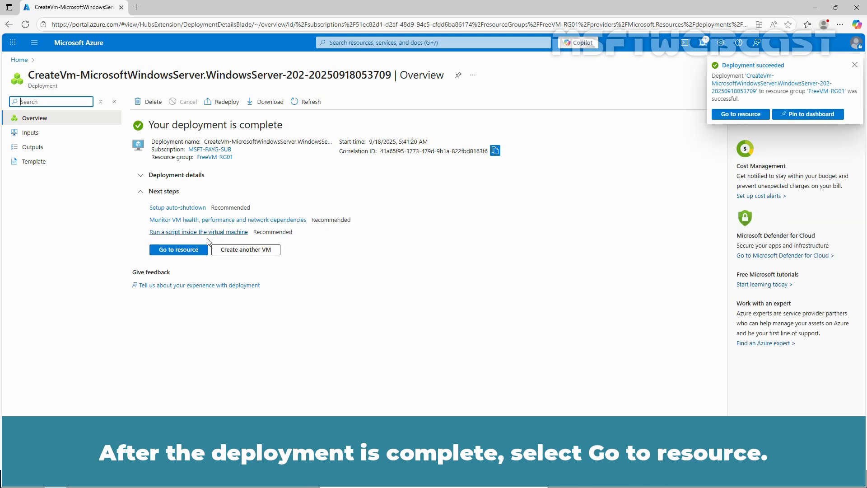
# Step: Open the deployed VM, then go to the MSFT-CRG01 capacity reservation group
pyautogui.click(179, 250)
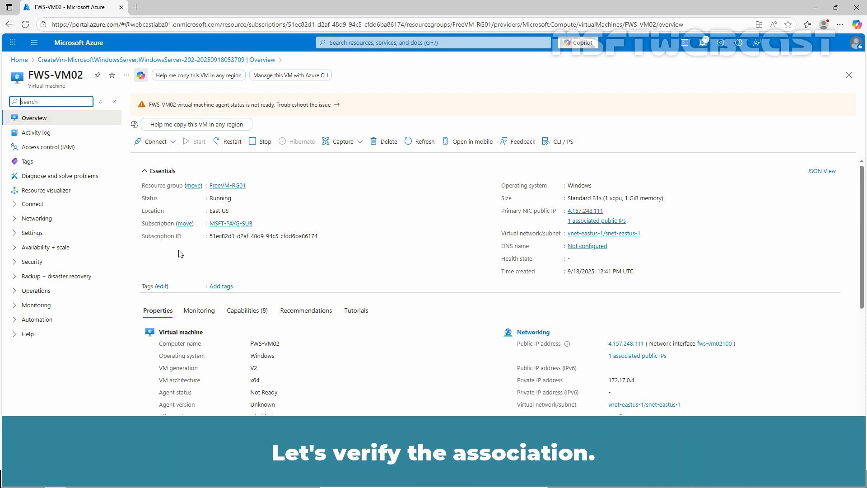
pyautogui.click(88, 44)
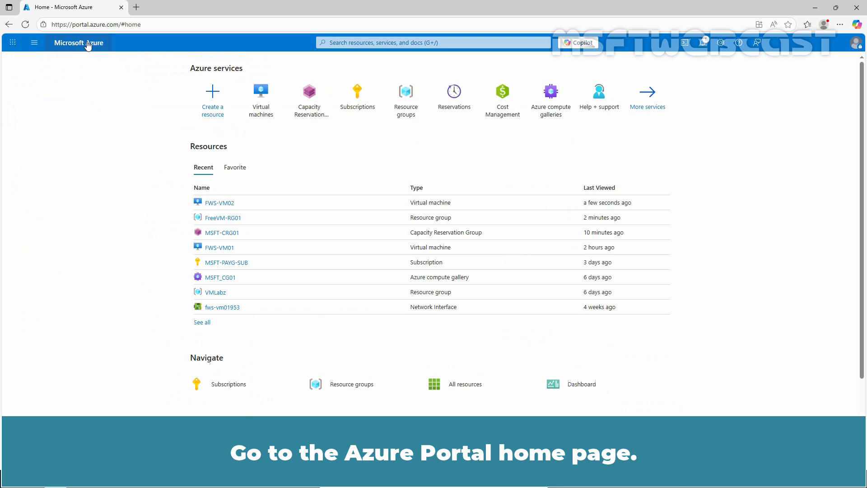
pyautogui.click(310, 102)
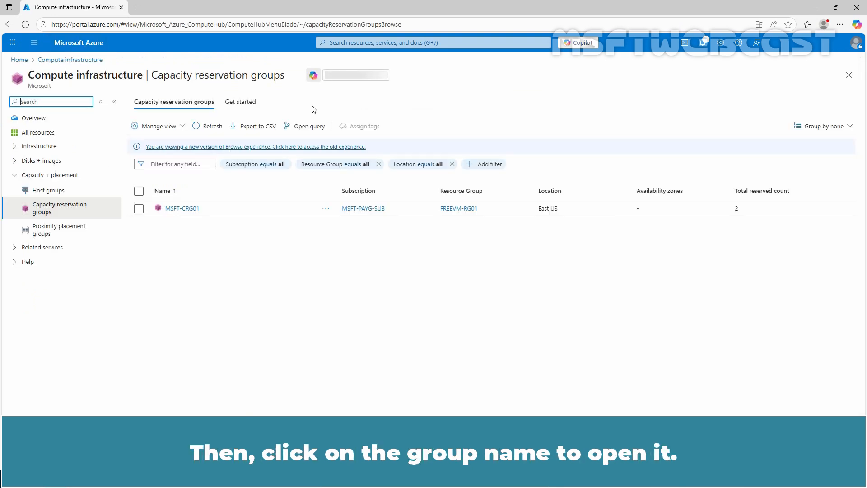
pyautogui.click(177, 210)
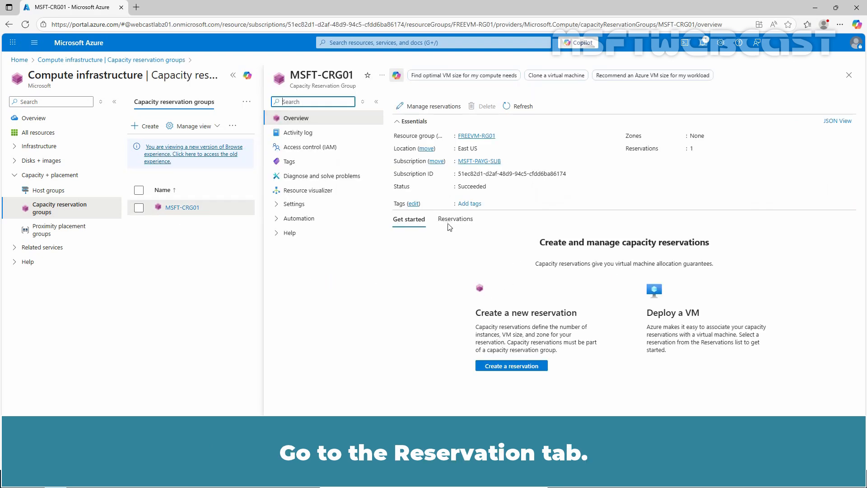
# Step: View the reservations and the associated resources of capacity reservation group MSFT-CRG01
pyautogui.click(452, 221)
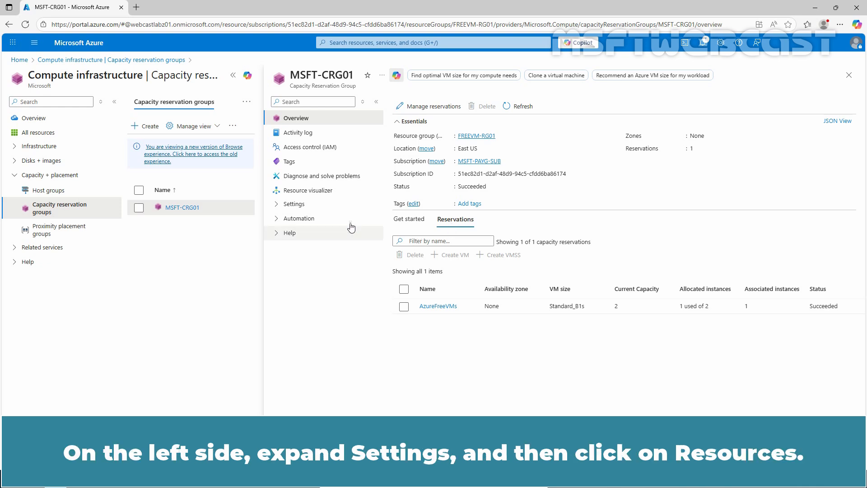
pyautogui.click(277, 207)
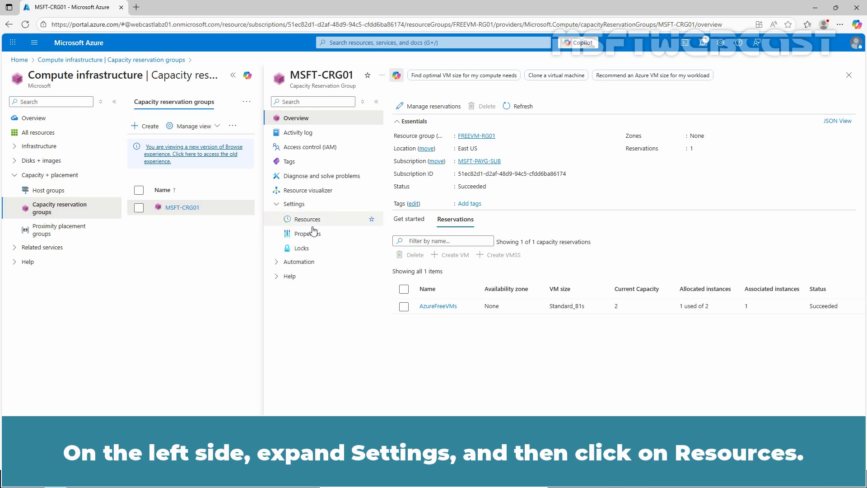
pyautogui.click(317, 223)
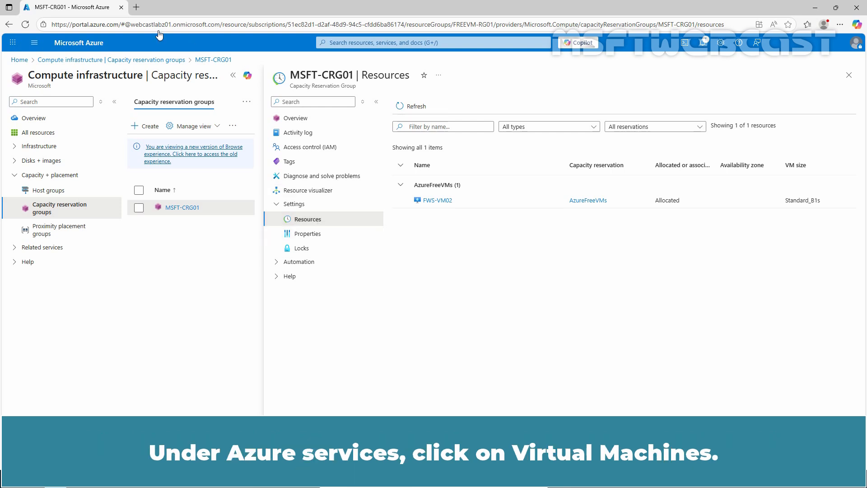
# Step: Associate the existing VM FWS-VM01 with capacity reservation group MSFT-CRG01 in its configuration and apply the change
pyautogui.click(79, 44)
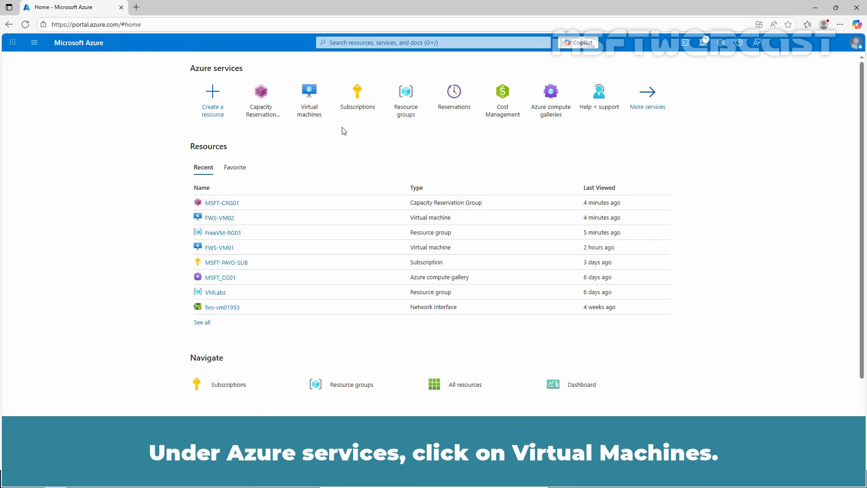
pyautogui.click(309, 91)
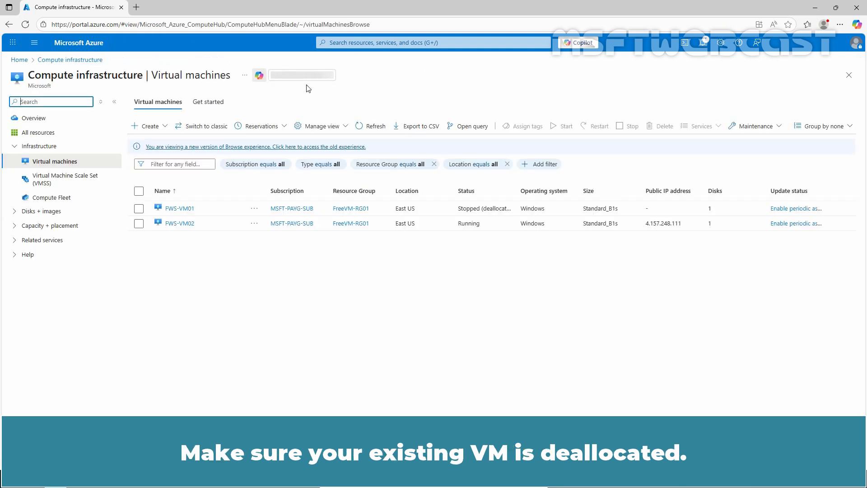
pyautogui.click(183, 208)
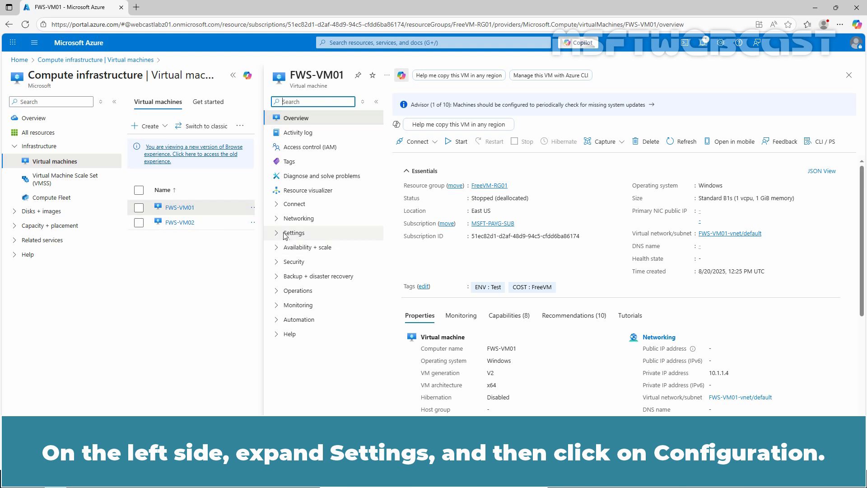
pyautogui.click(278, 234)
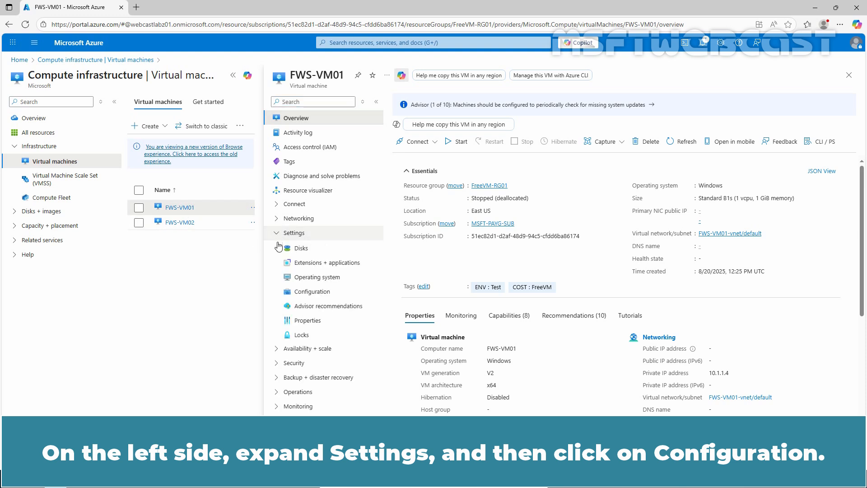
pyautogui.click(310, 292)
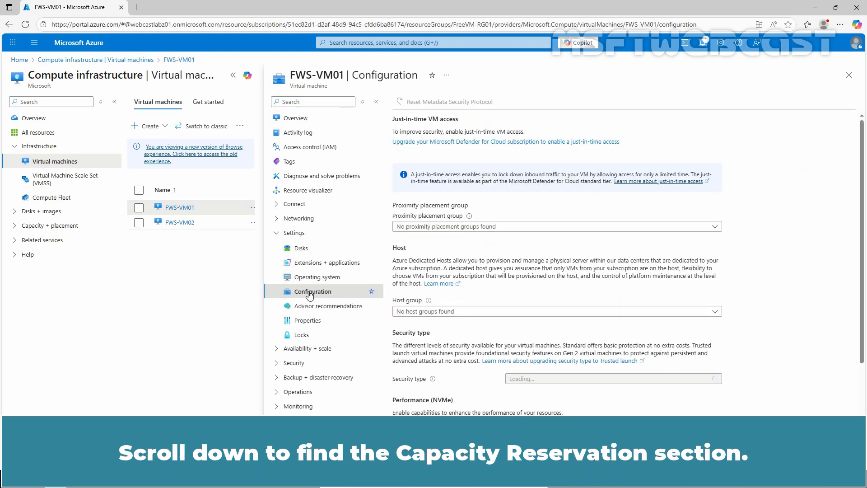
pyautogui.scroll(-2, 612, 315)
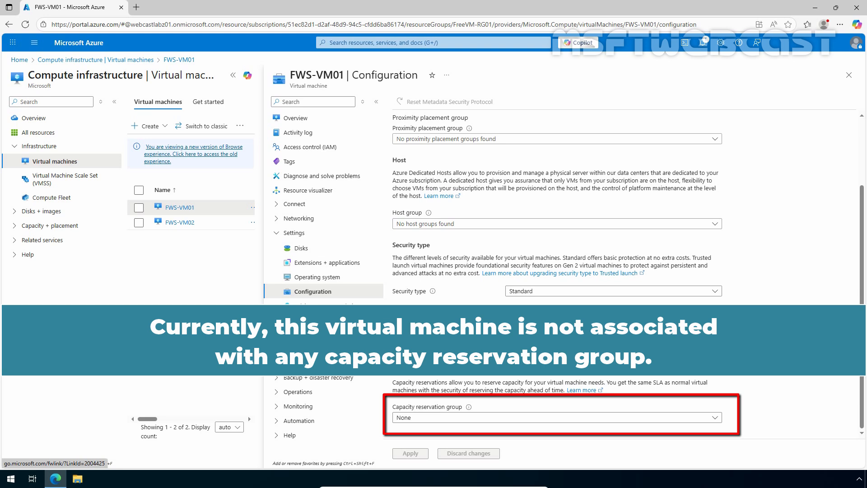
pyautogui.click(502, 418)
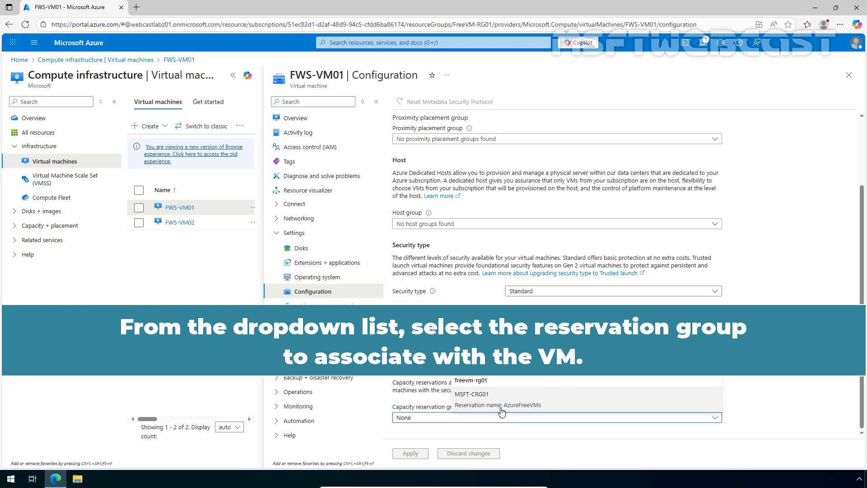
pyautogui.click(501, 410)
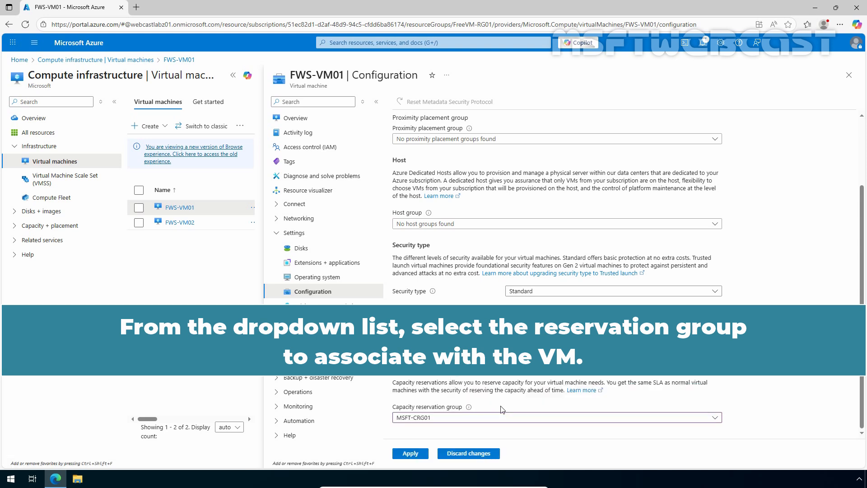
pyautogui.click(411, 453)
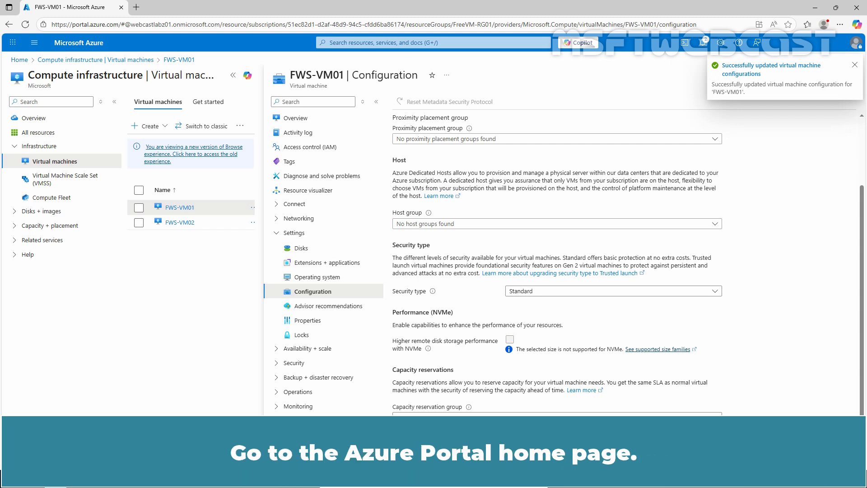
# Step: Return to capacity reservation group MSFT-CRG01 and check its reservations and resources list
pyautogui.click(86, 45)
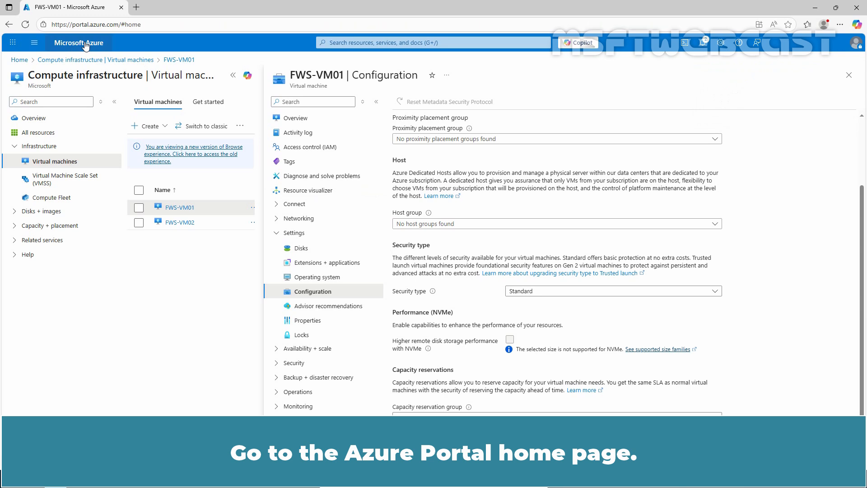
pyautogui.click(310, 99)
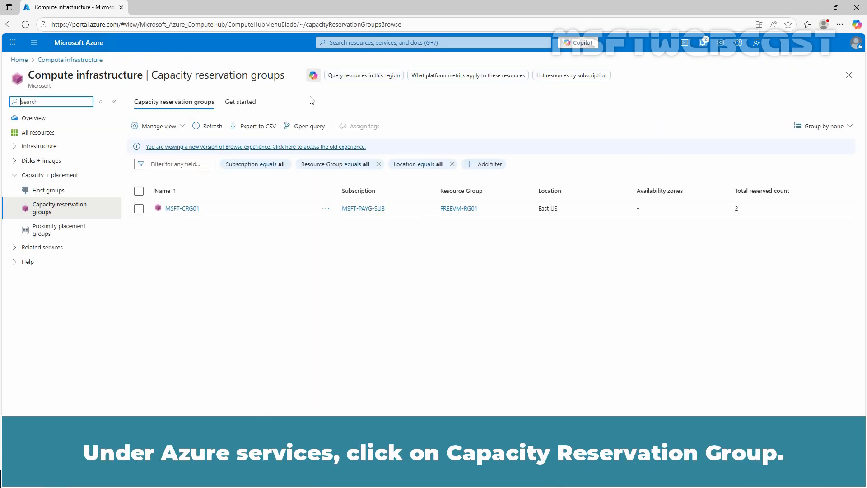
pyautogui.click(190, 210)
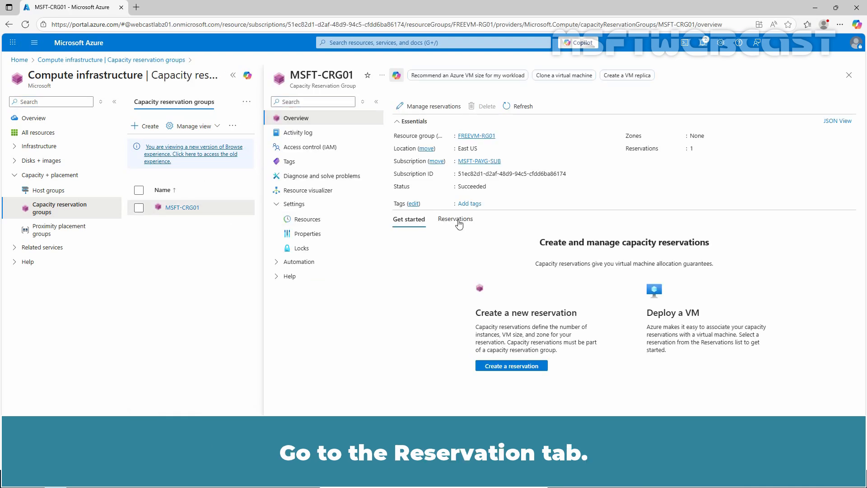
pyautogui.click(456, 219)
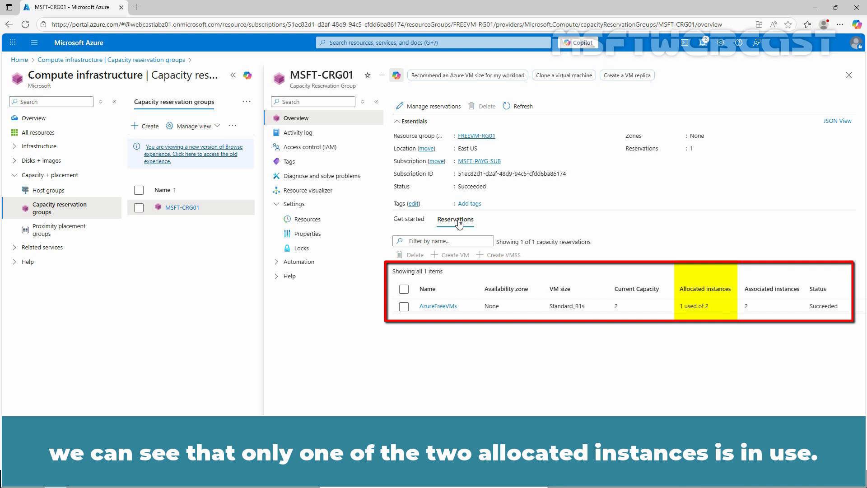
pyautogui.click(307, 220)
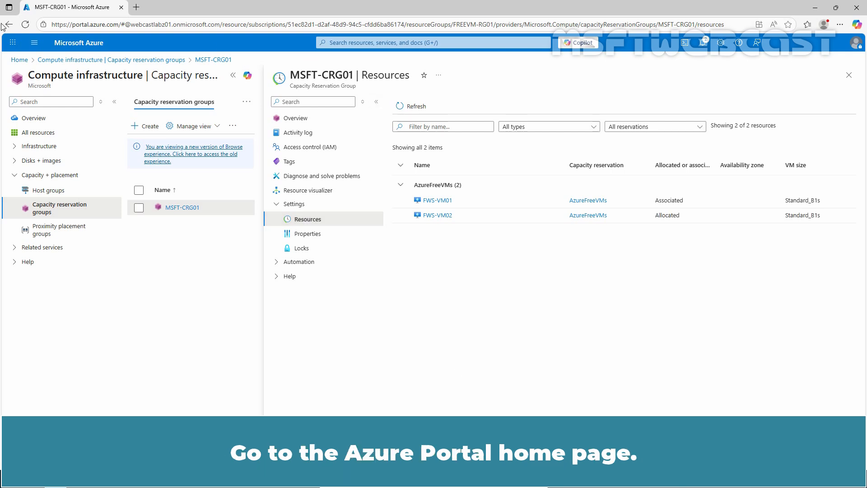
# Step: Remove FWS-VM01 from the capacity reservation by setting its capacity reservation group to None and applying
pyautogui.click(59, 45)
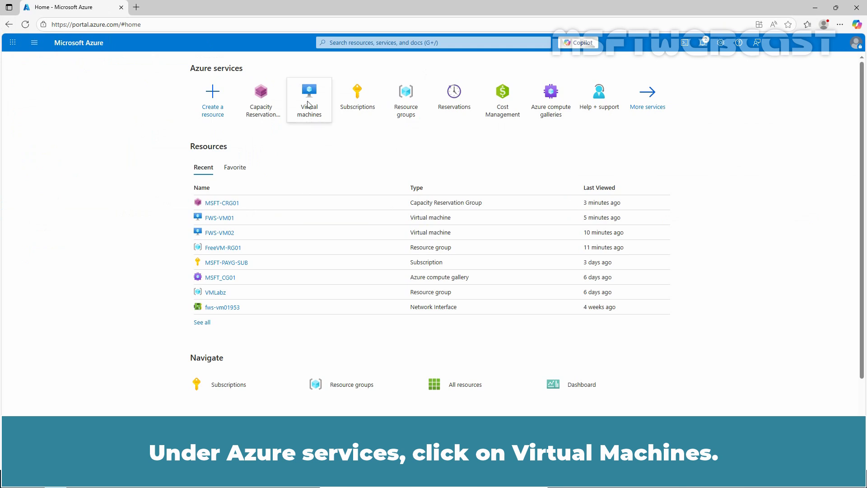
pyautogui.click(308, 103)
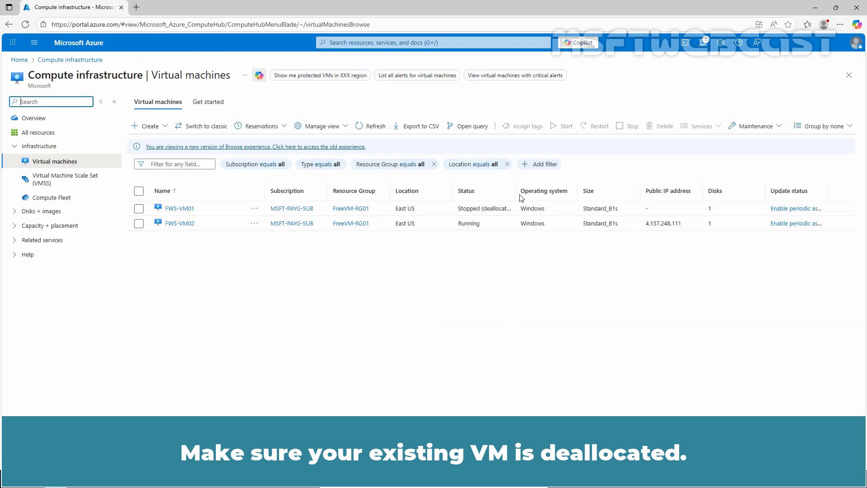
pyautogui.moveTo(517, 191); pyautogui.dragTo(545, 191)
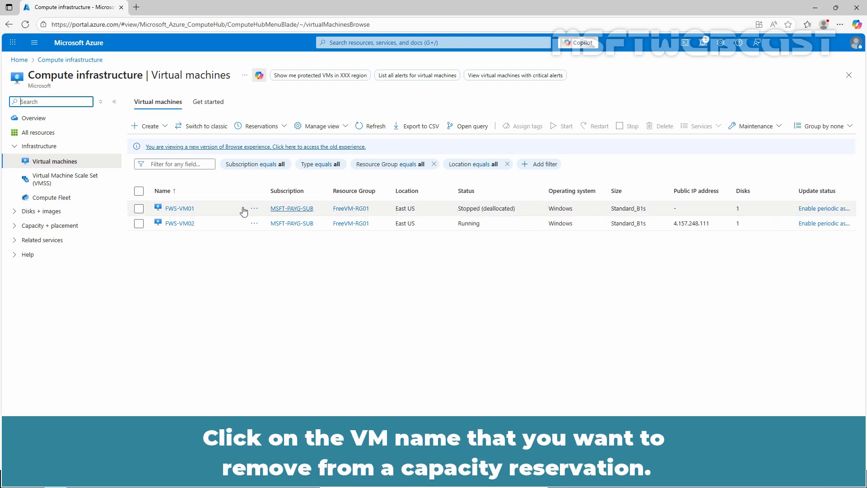
pyautogui.click(180, 208)
pyautogui.click(181, 208)
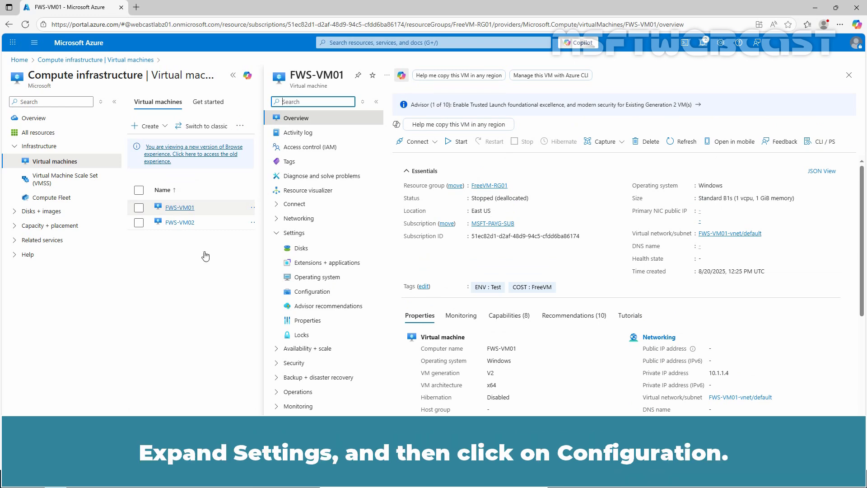
pyautogui.click(309, 293)
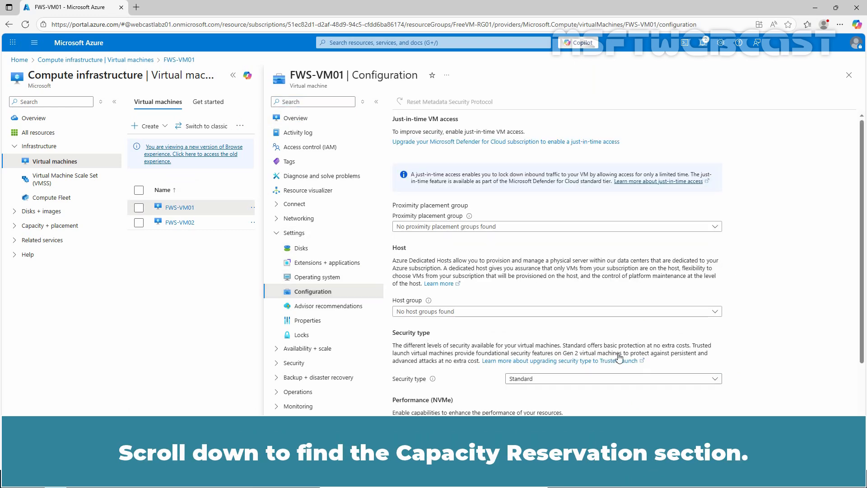
pyautogui.scroll(-2, 619, 354)
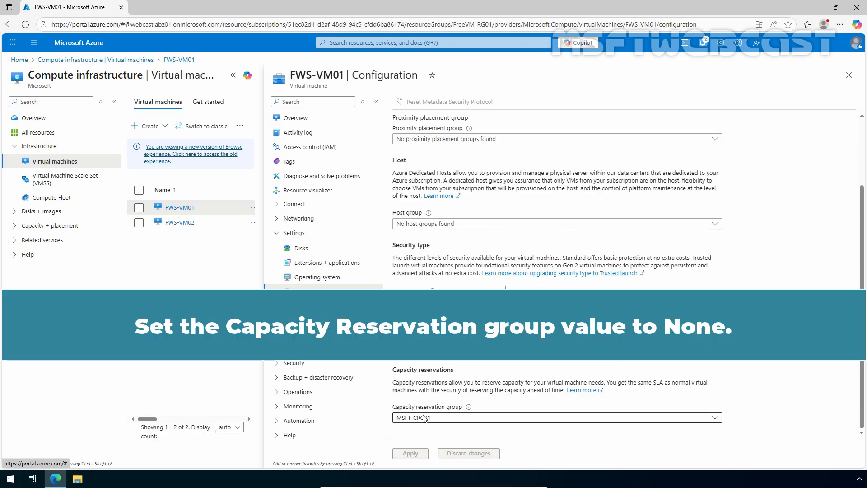
pyautogui.click(426, 417)
pyautogui.click(474, 371)
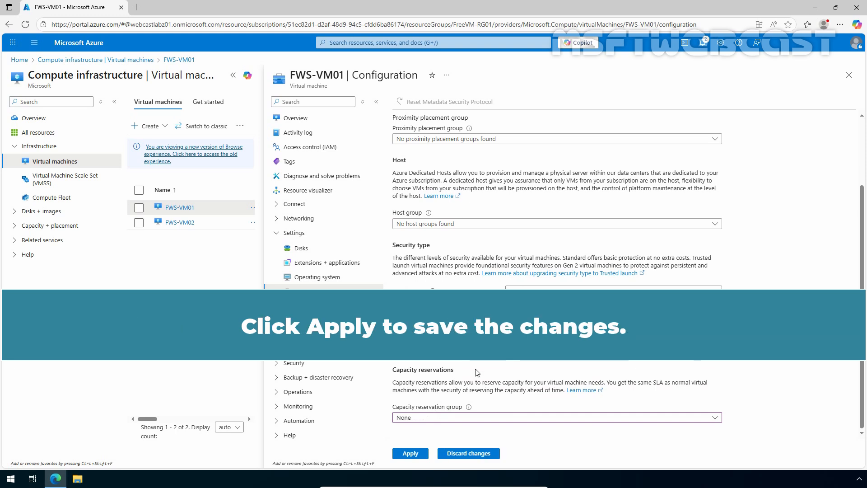
pyautogui.click(412, 454)
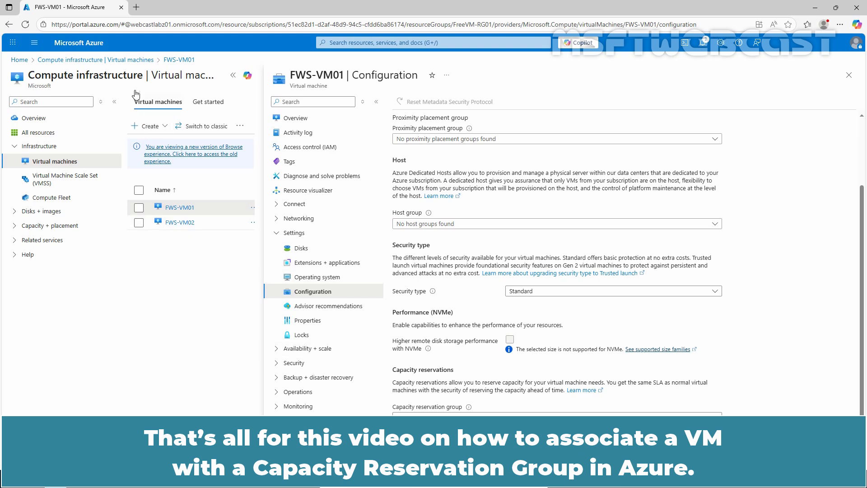
# Step: Open the resources of MSFT-CRG01 again to check which VMs remain associated
pyautogui.click(80, 47)
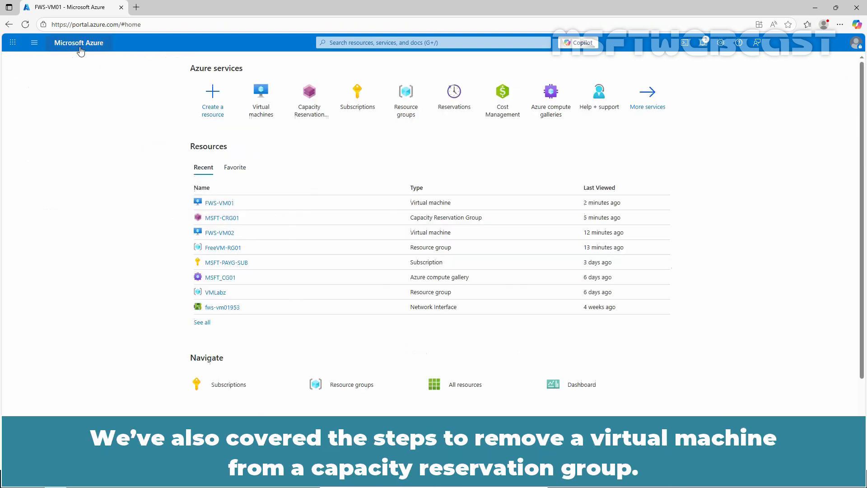
pyautogui.click(310, 105)
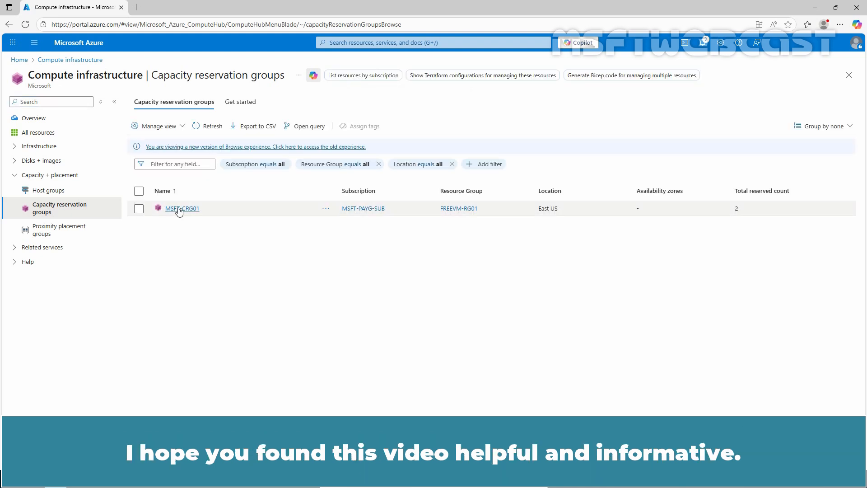
pyautogui.click(179, 209)
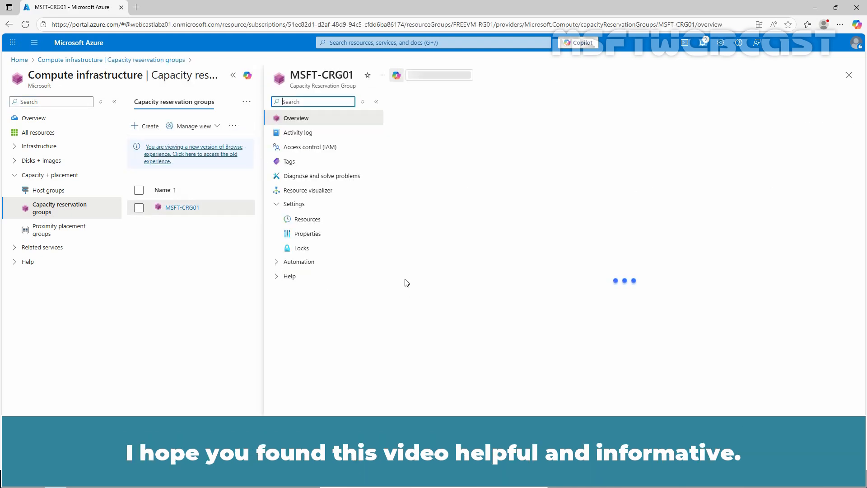
pyautogui.click(311, 225)
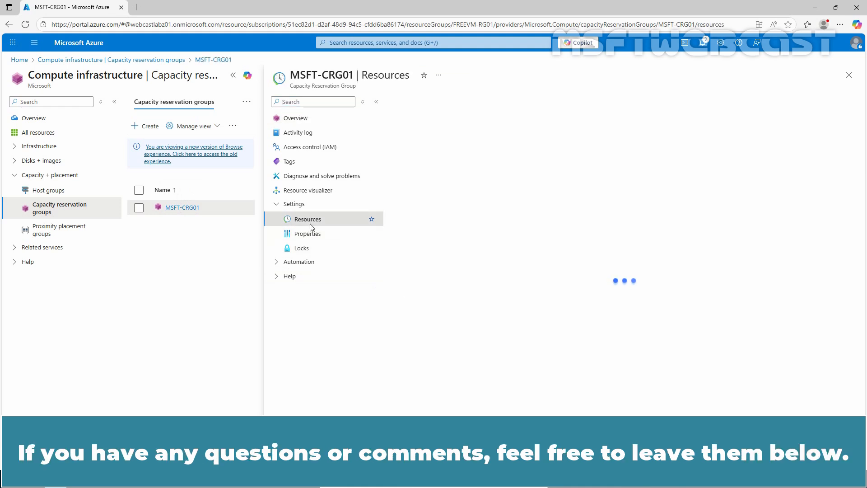